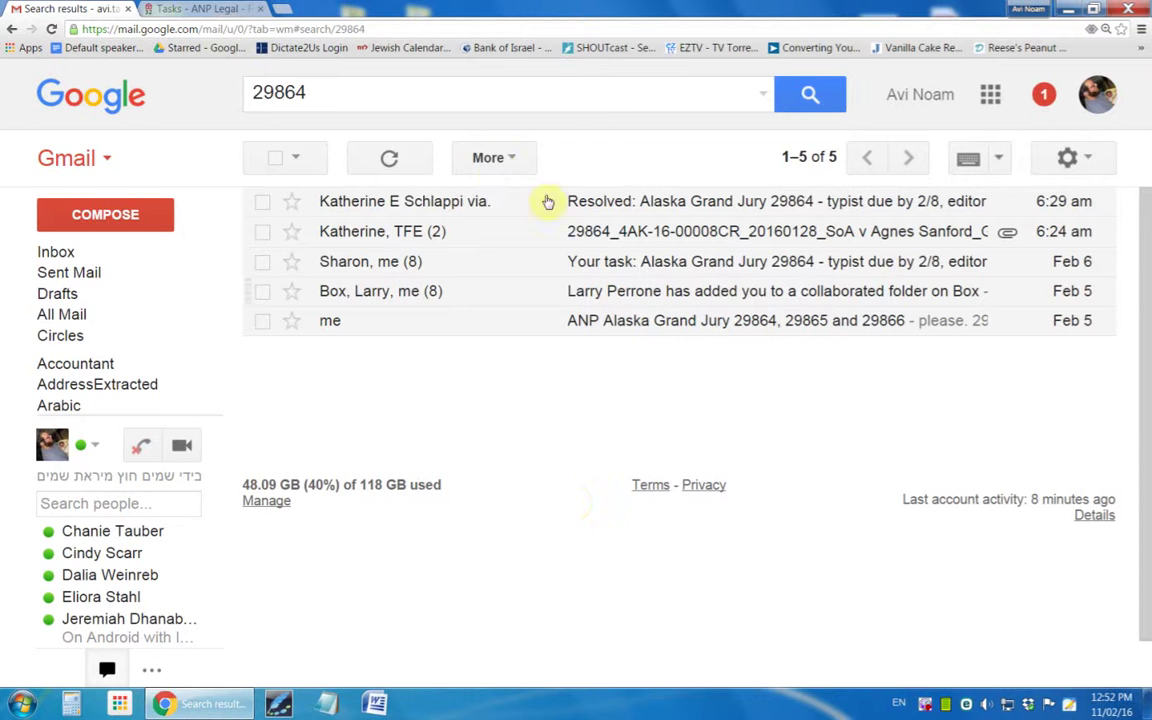
left_click(310, 90)
left_click_drag(310, 90, 249, 87)
left_click(257, 92)
left_click(800, 390)
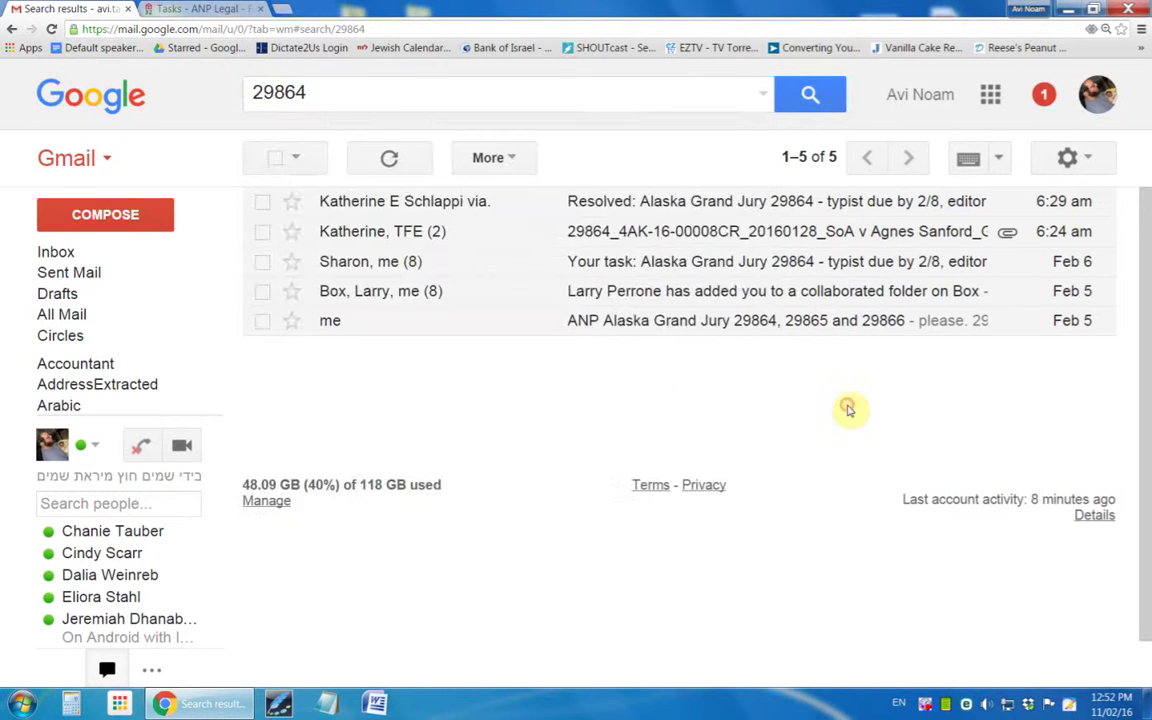
- Open the "Your task: Alaska Grand Jury 29864" email, examine its title and task details, and return to the search results
left_click(628, 264)
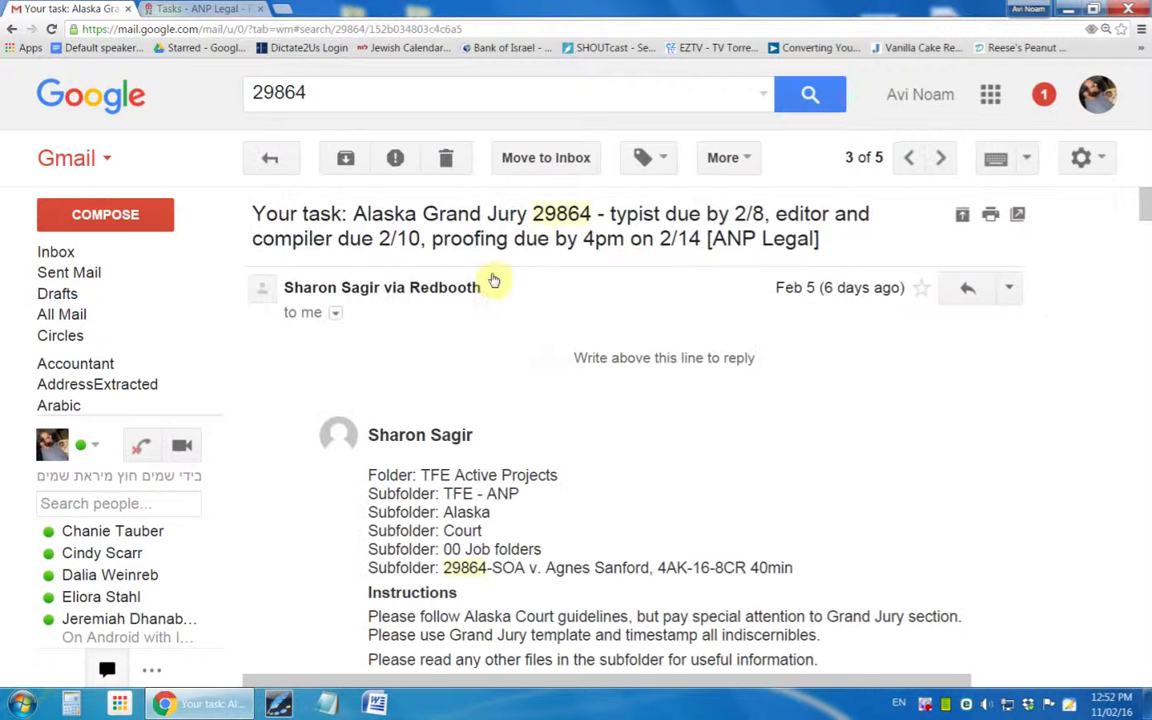
scroll(548, 455, "down", 2)
scroll(548, 455, "up", 2)
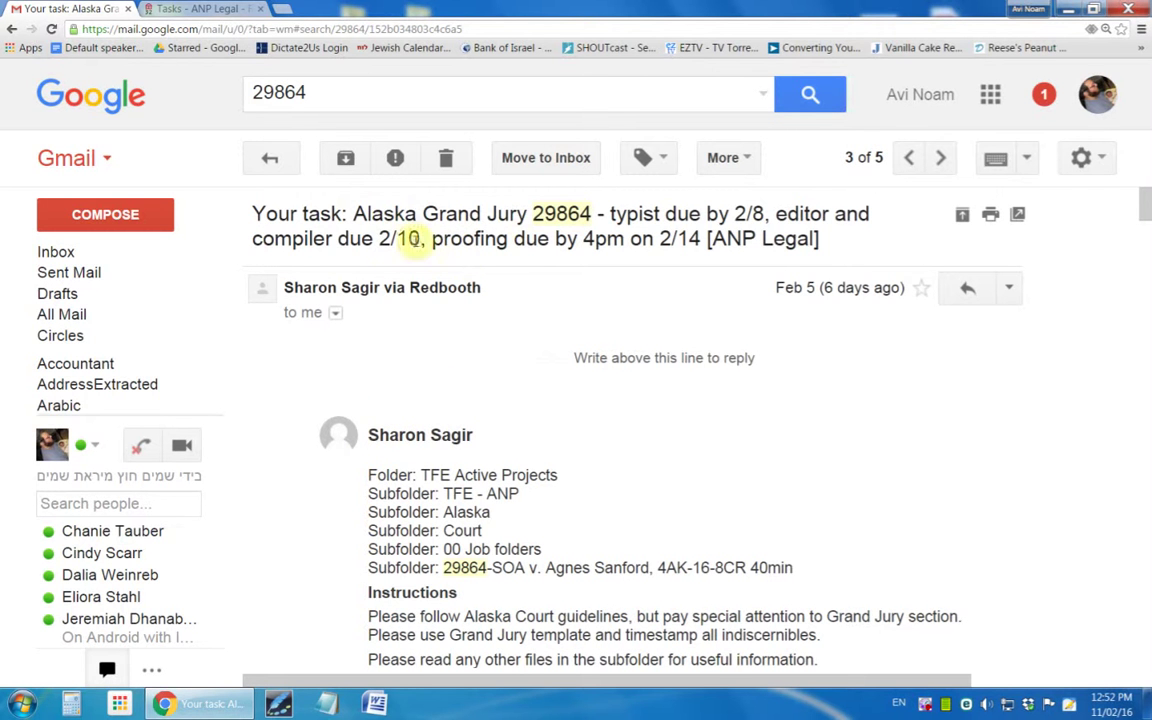
left_click_drag(355, 213, 700, 208)
scroll(645, 337, "down", 3)
scroll(645, 337, "down", 10)
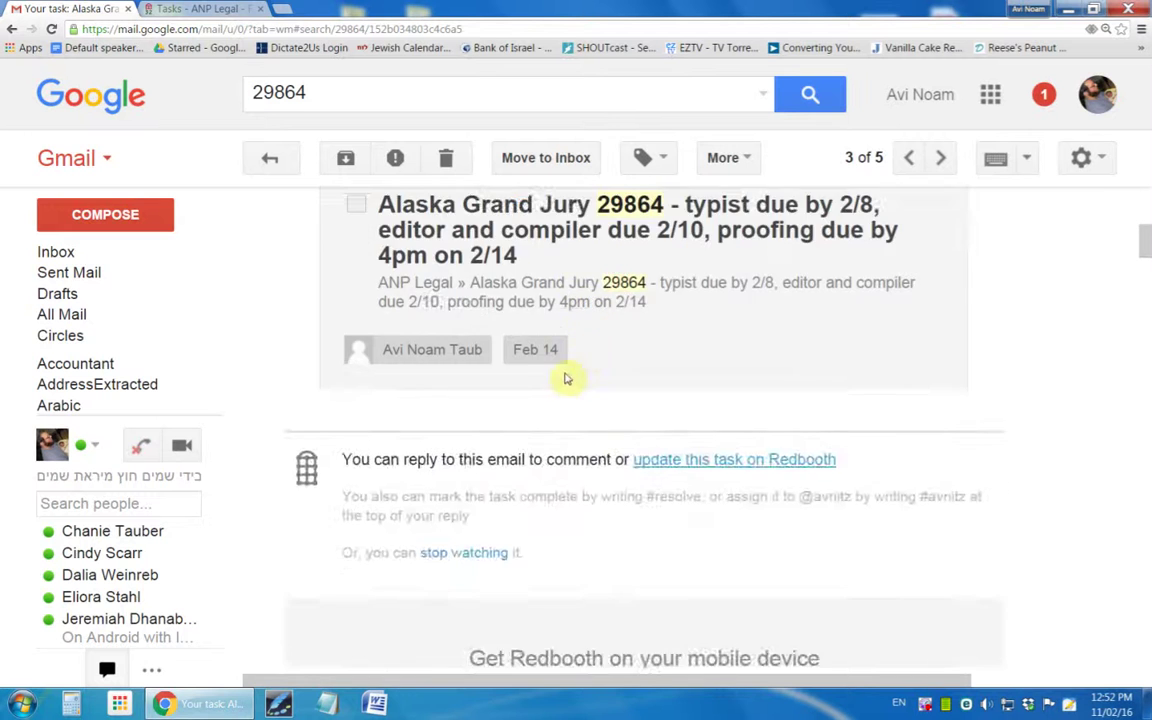
scroll(567, 381, "down", 10)
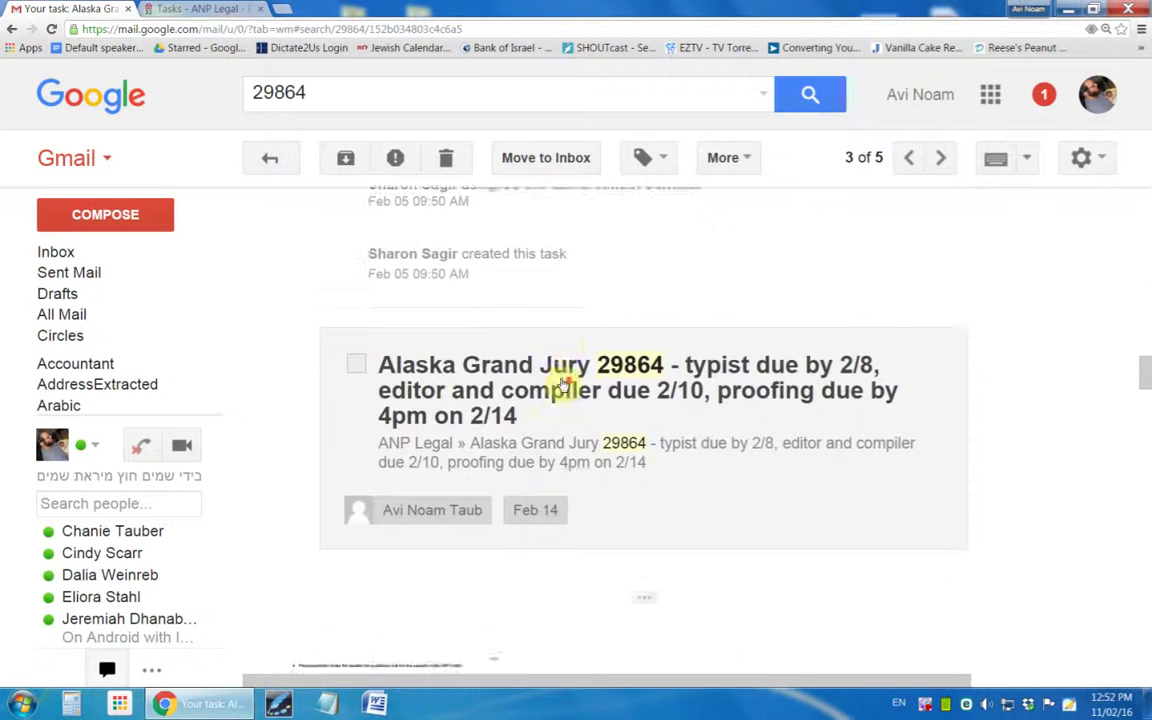
scroll(562, 384, "down", 10)
key("u")
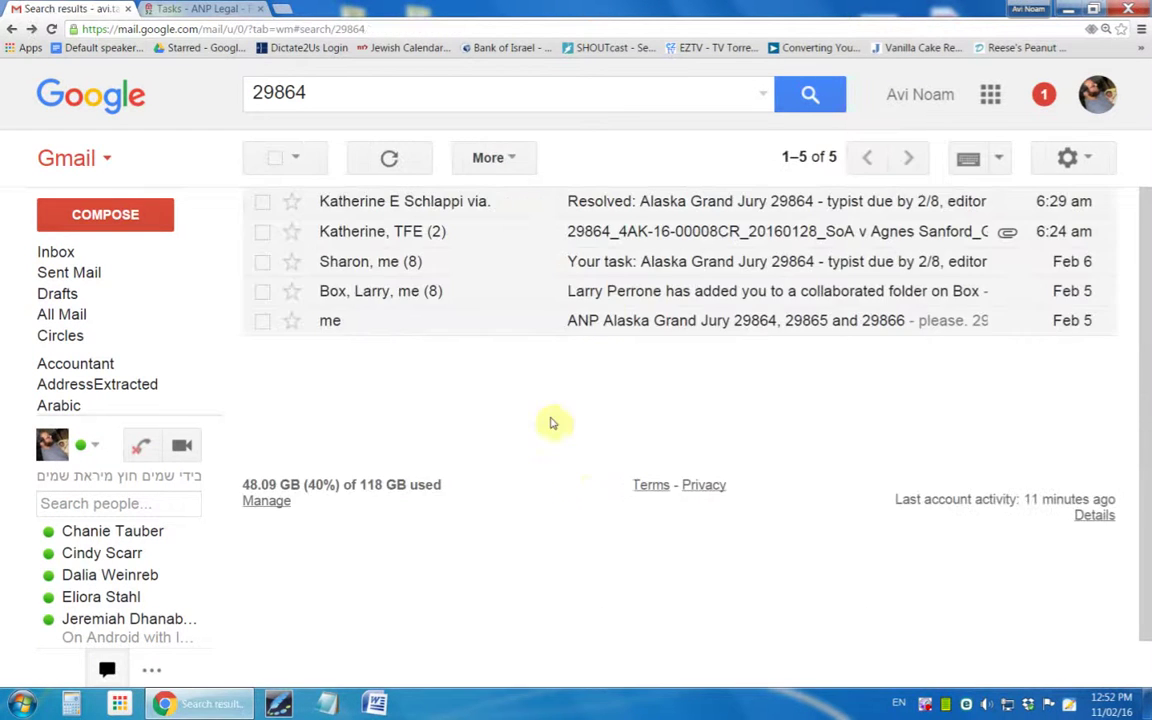
- Open the "Resolved: Alaska Grand Jury 29864" email and examine its arrival time and the due dates in its subject
left_click(625, 205)
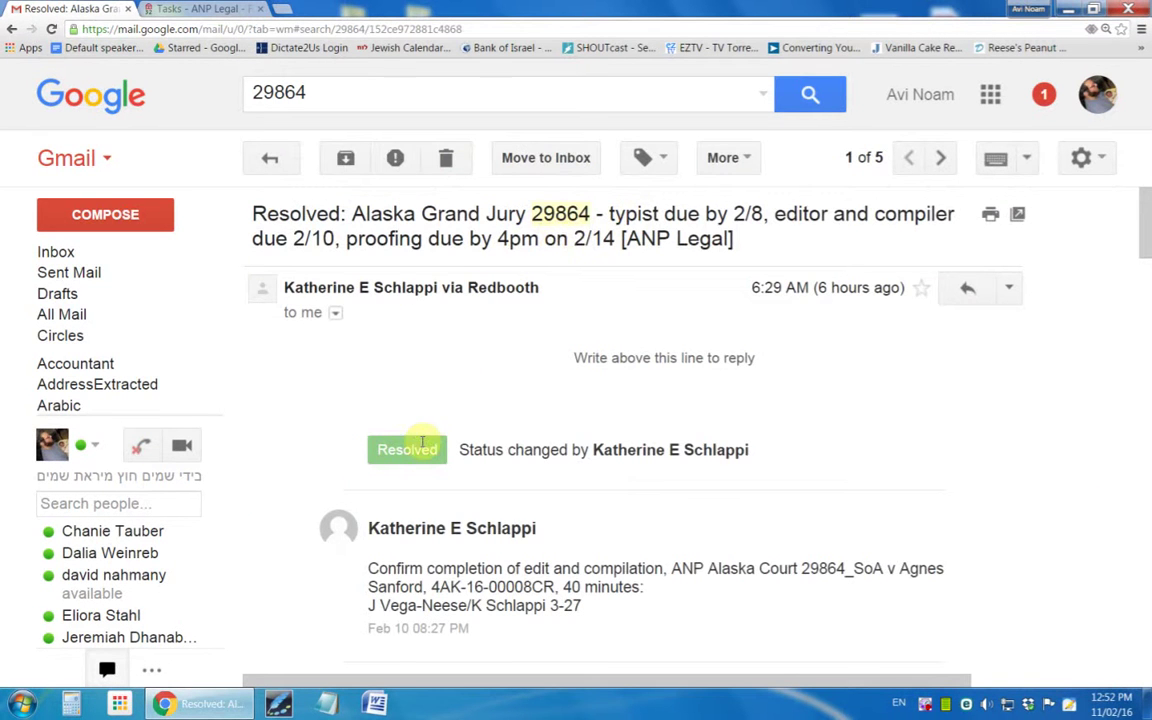
double_click(822, 288)
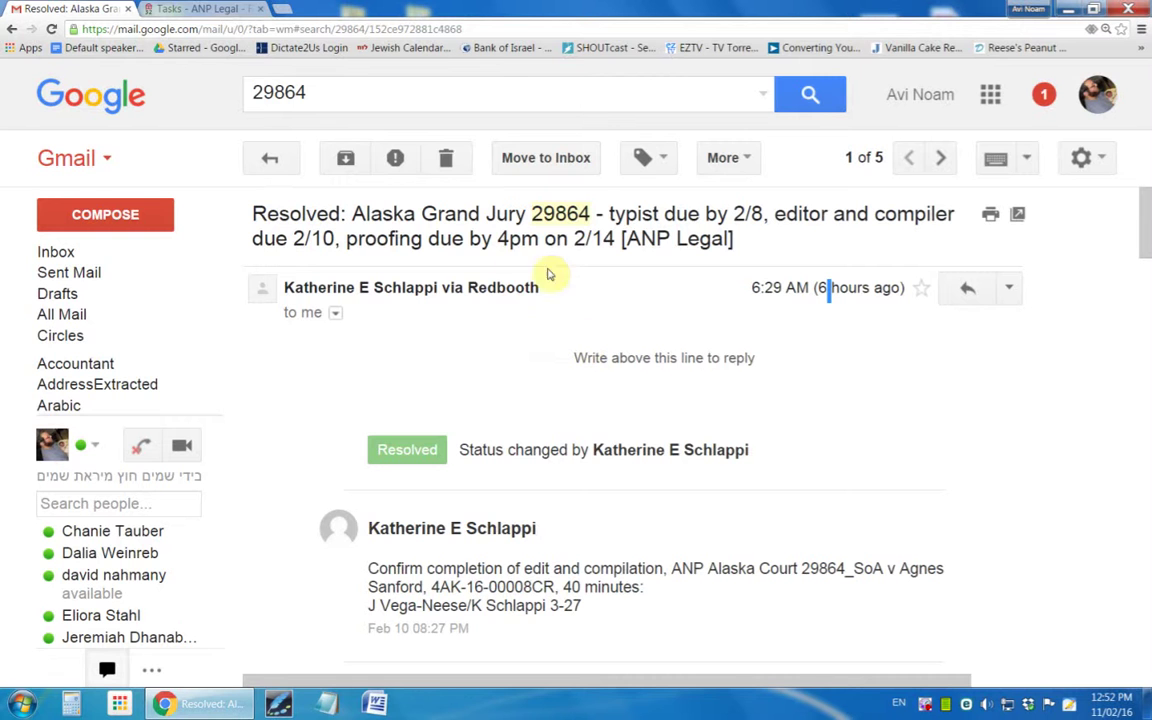
left_click_drag(346, 241, 530, 287)
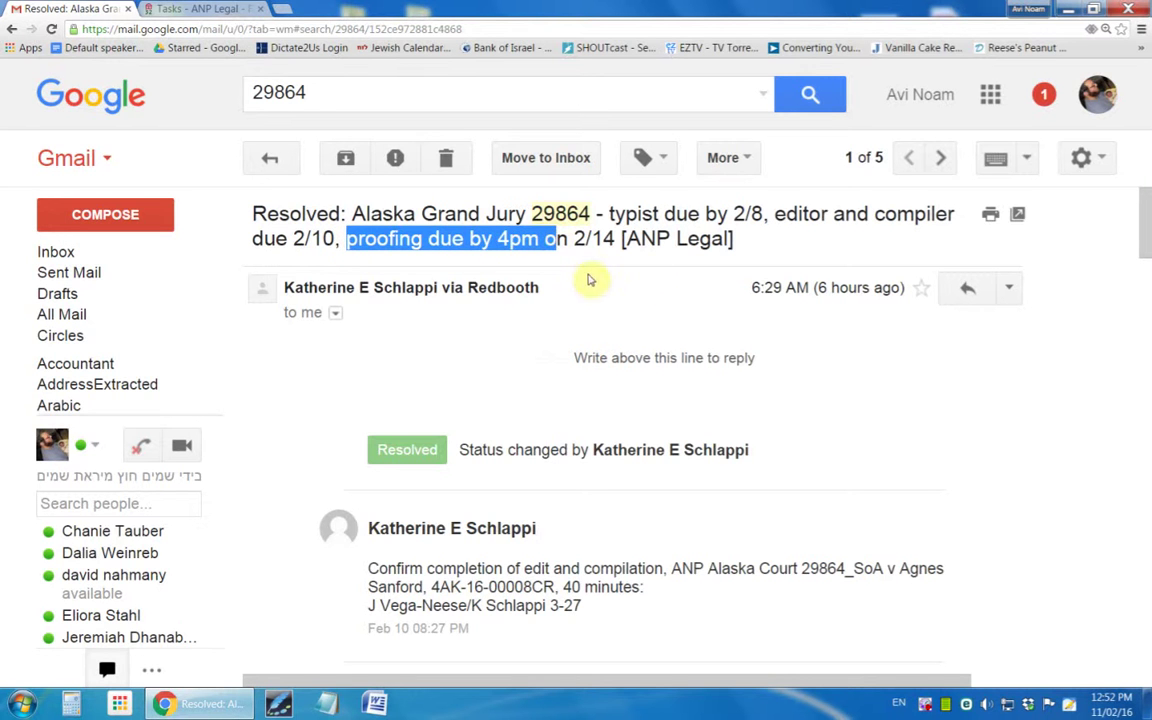
left_click(590, 240)
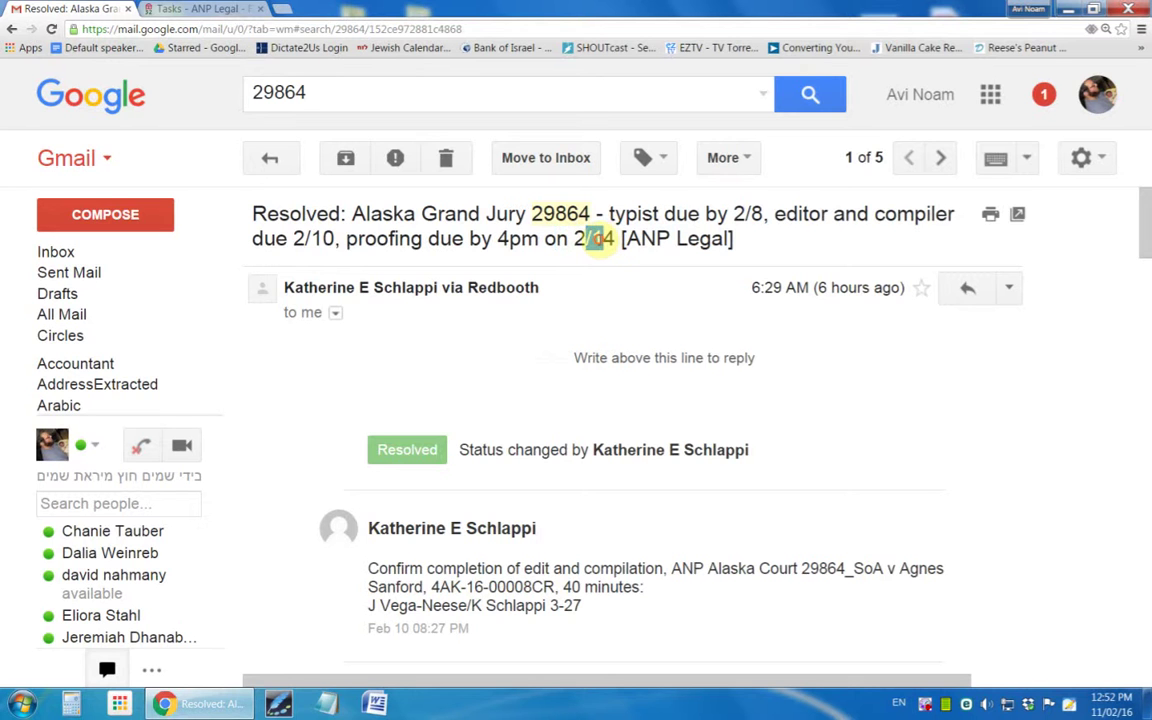
left_click_drag(292, 240, 337, 243)
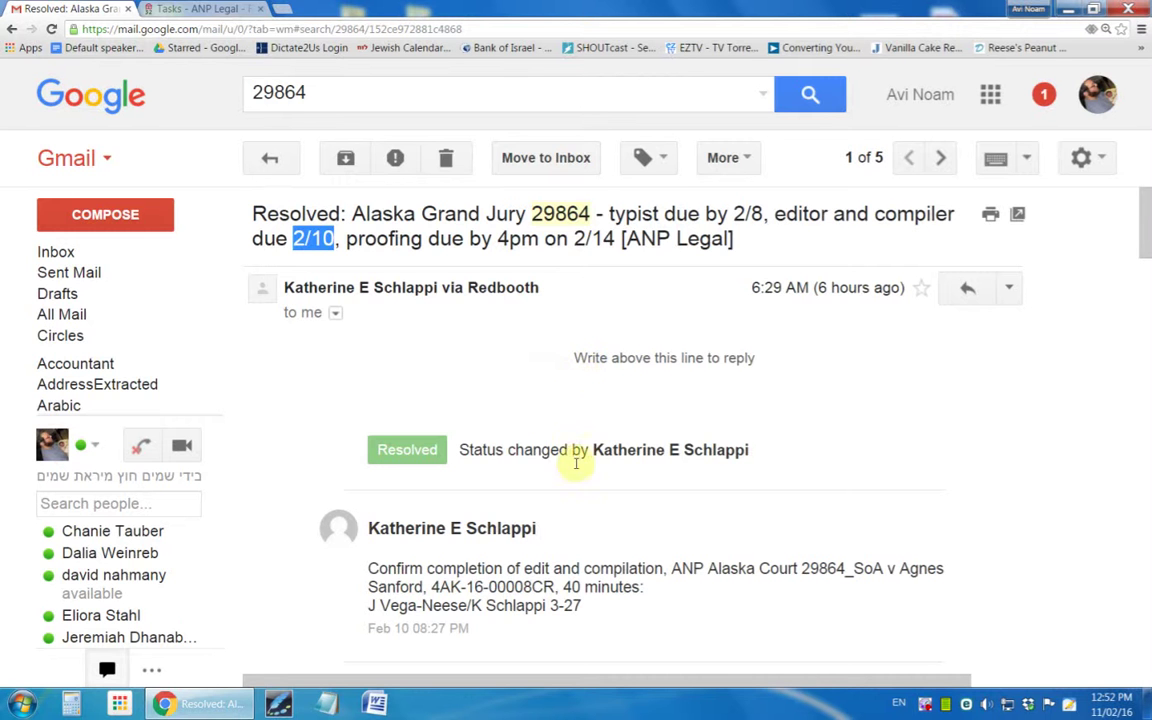
- Follow the email's link for updating the task on Redbooth and open the ANP Legal workspace there
scroll(418, 450, "down", 15)
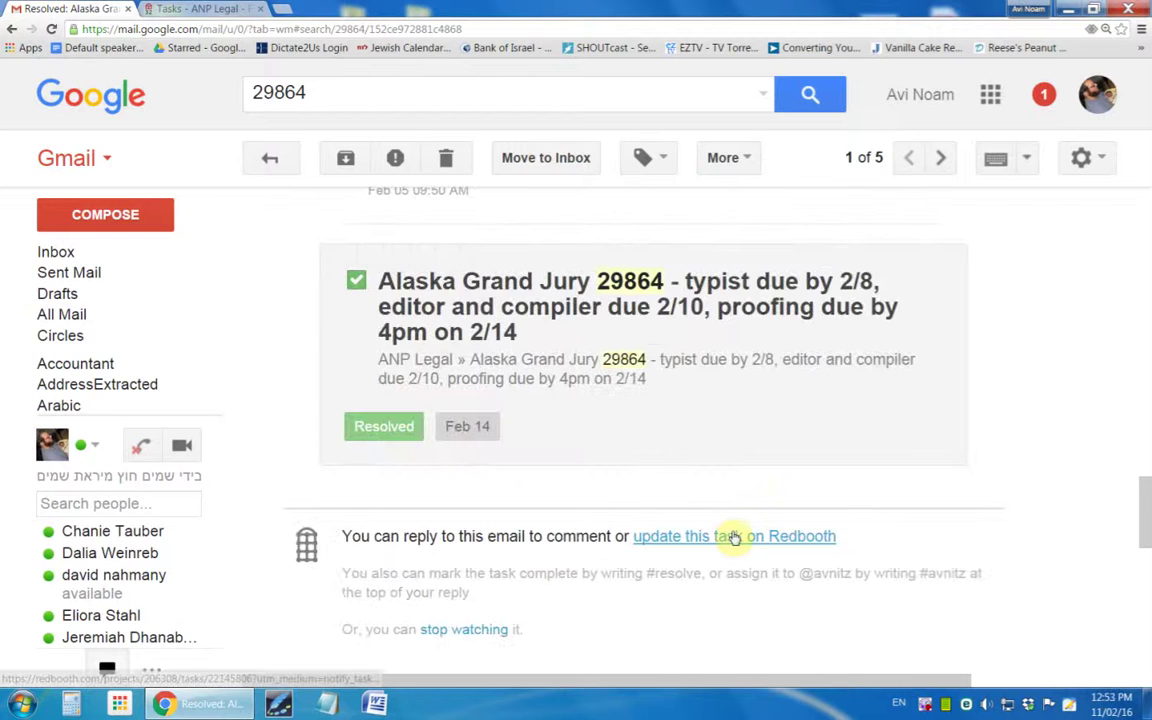
left_click(662, 478)
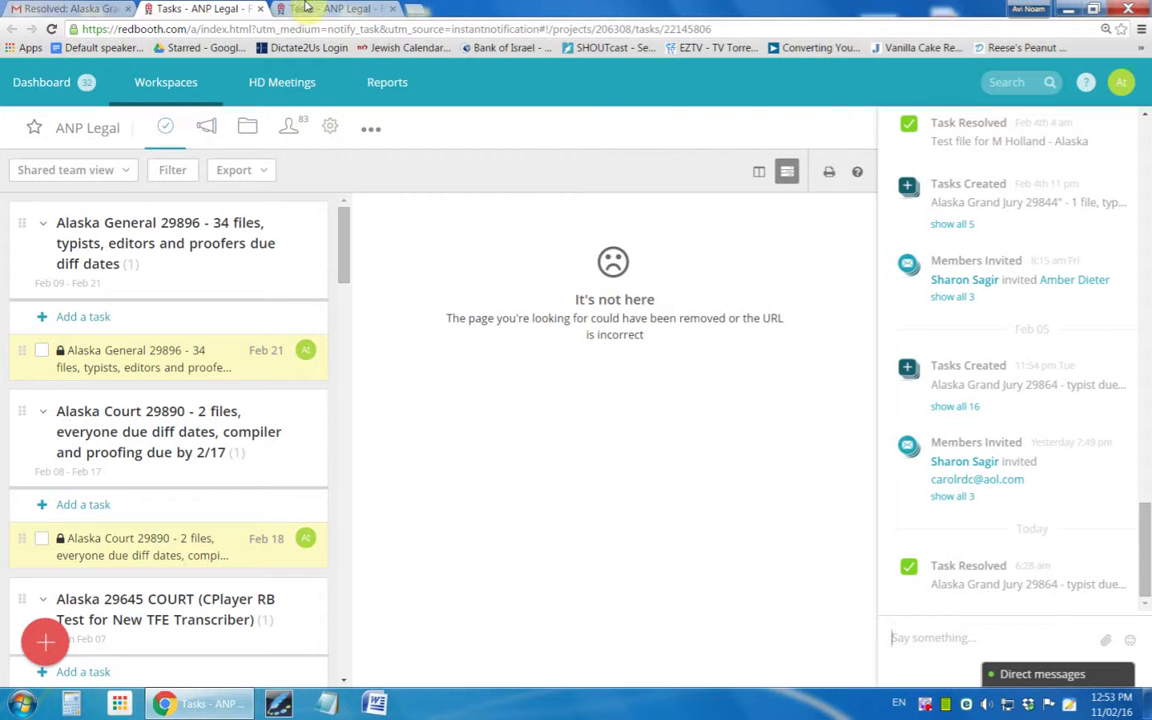
left_click(200, 78)
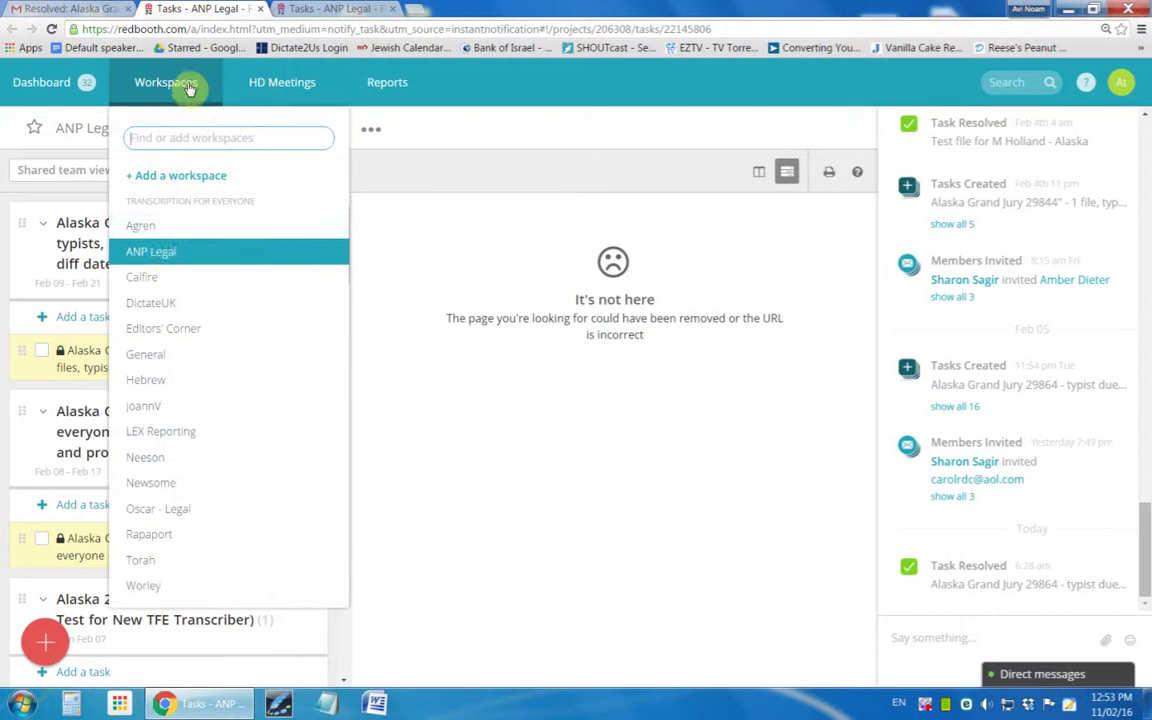
left_click(164, 252)
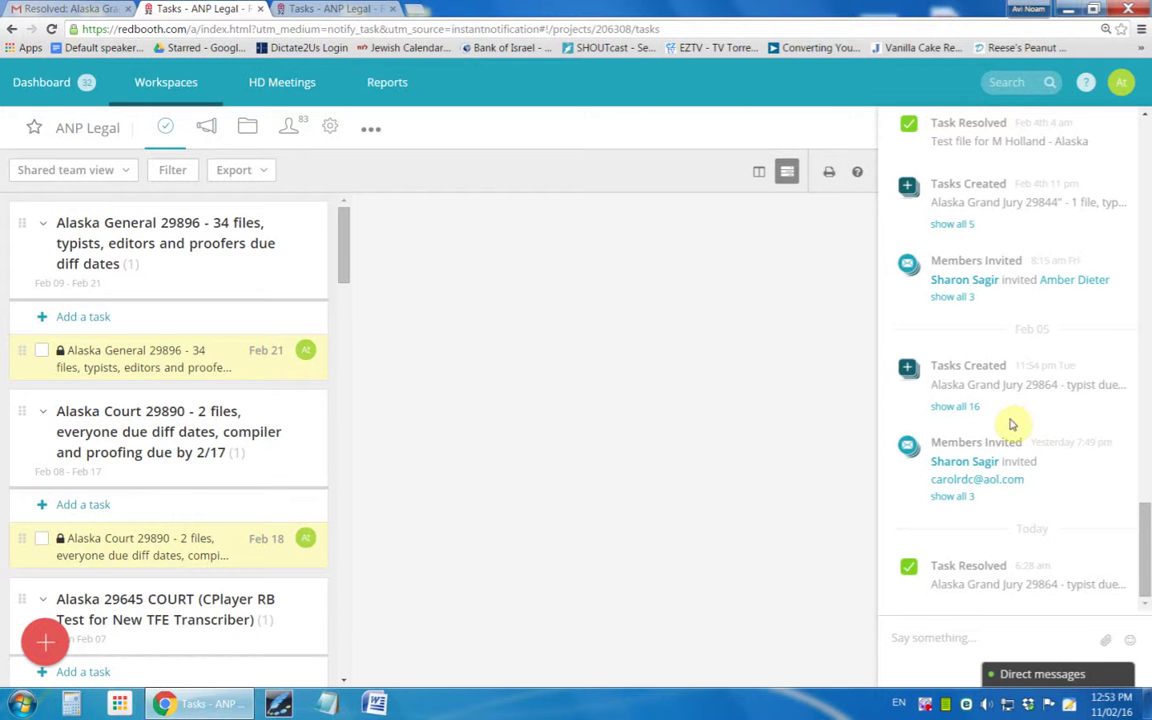
- Find "29864" on the workspace page and try to open the matching resolved task from today's activity
key("ctrl+f")
type("29864")
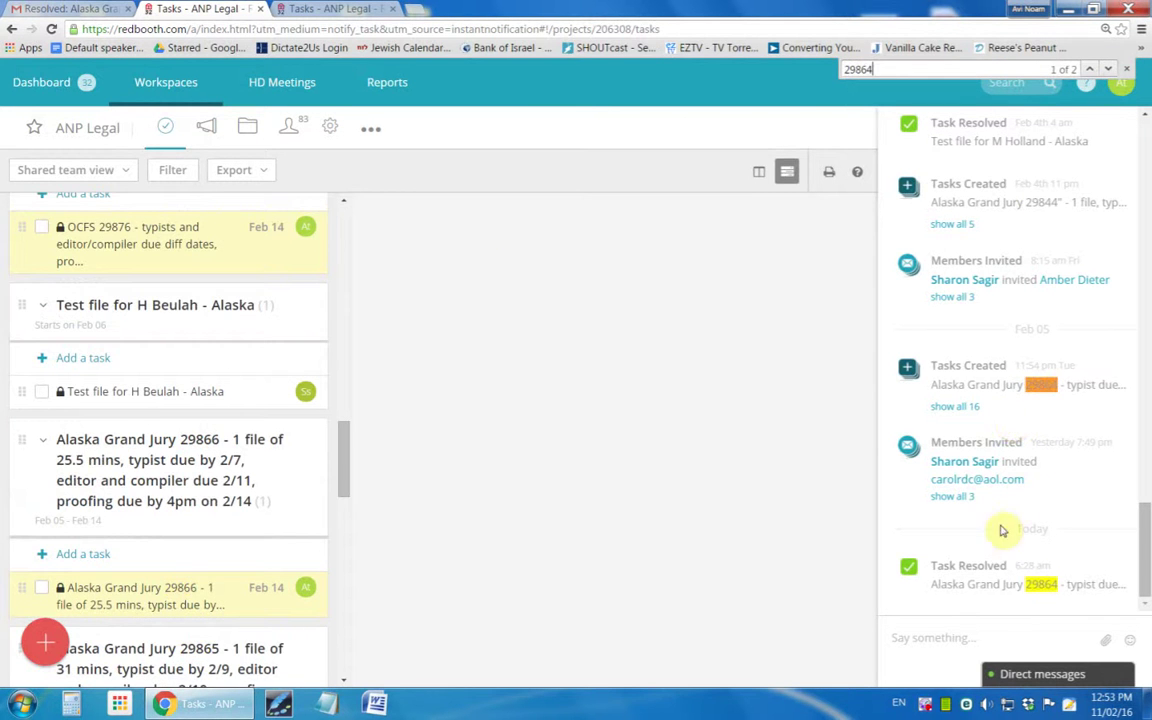
left_click(1016, 587)
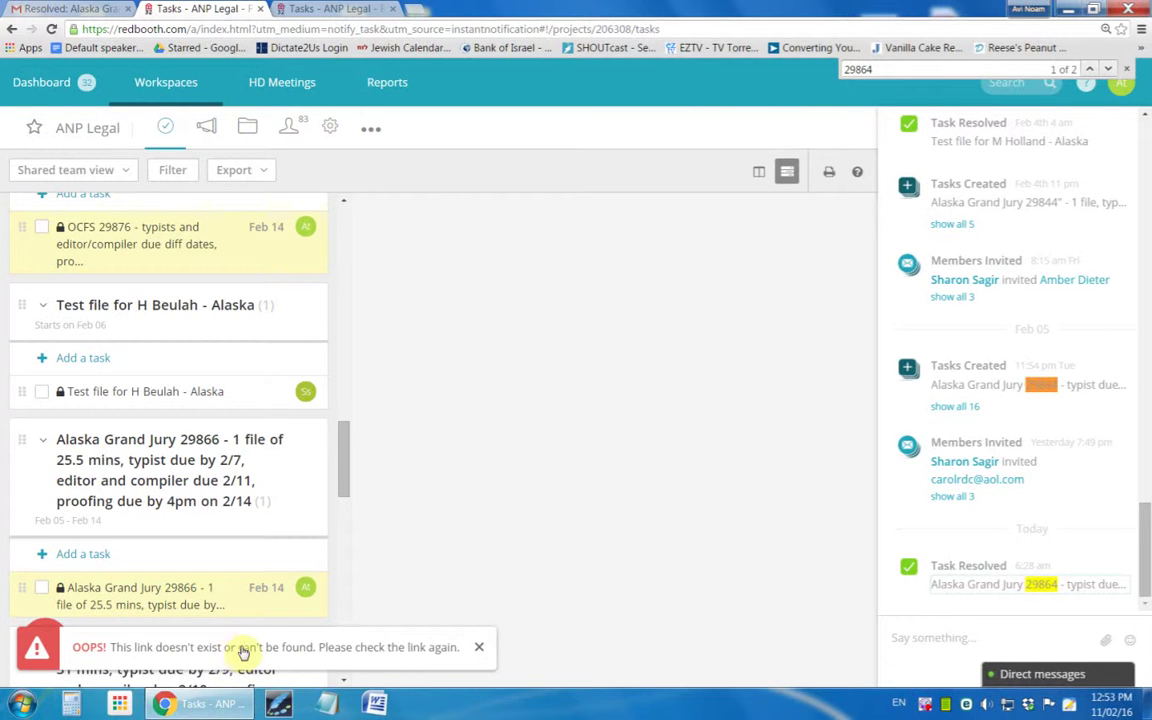
- Expand the Tasks Created activity, try to open the Alaska Grand Jury 29864 entry, and dismiss the error notice
scroll(990, 400, "up", 1)
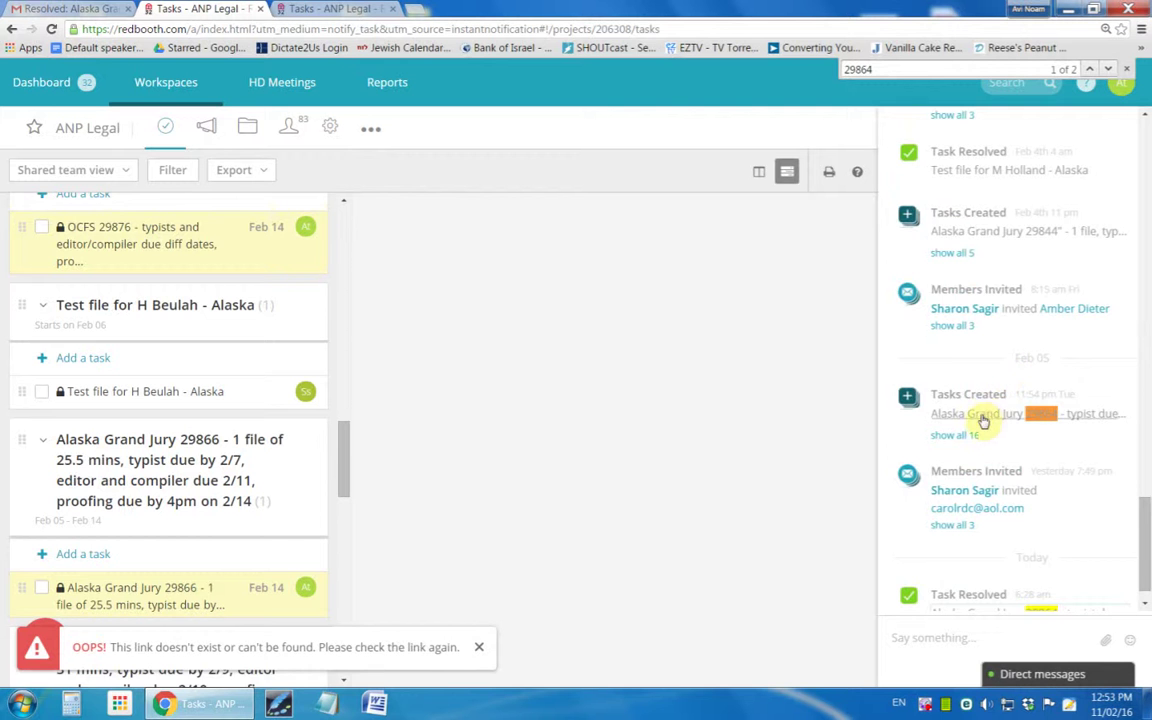
left_click(955, 434)
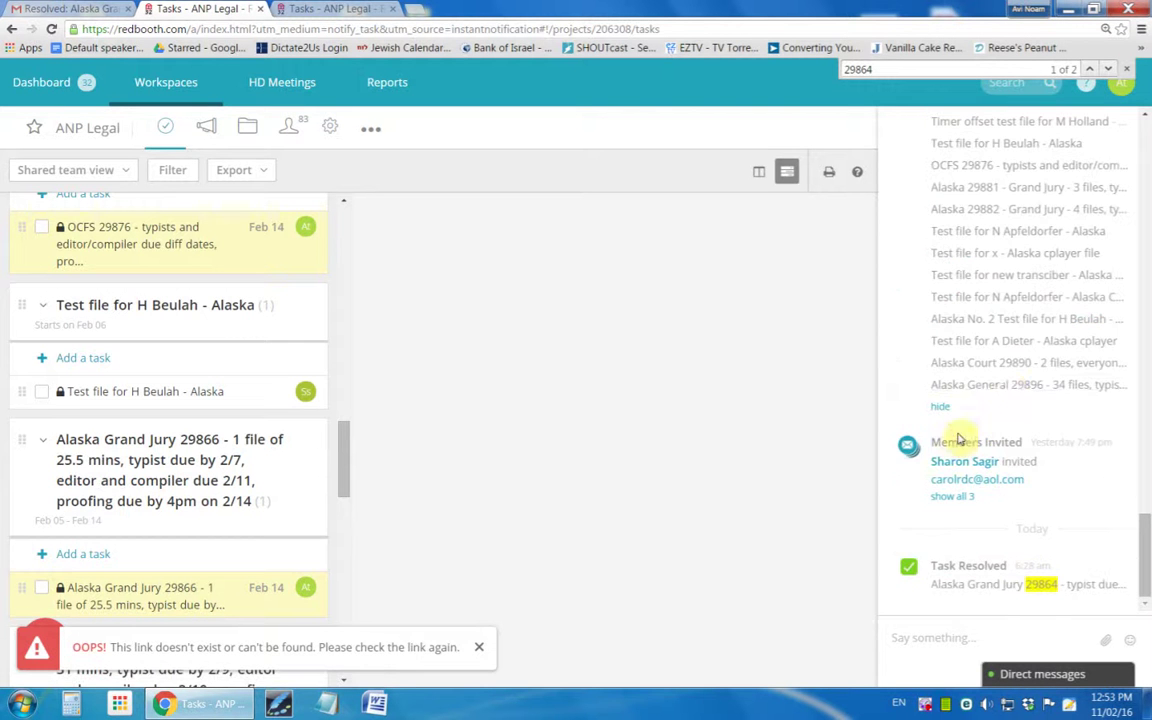
scroll(1008, 388, "up", 2)
left_click(987, 230)
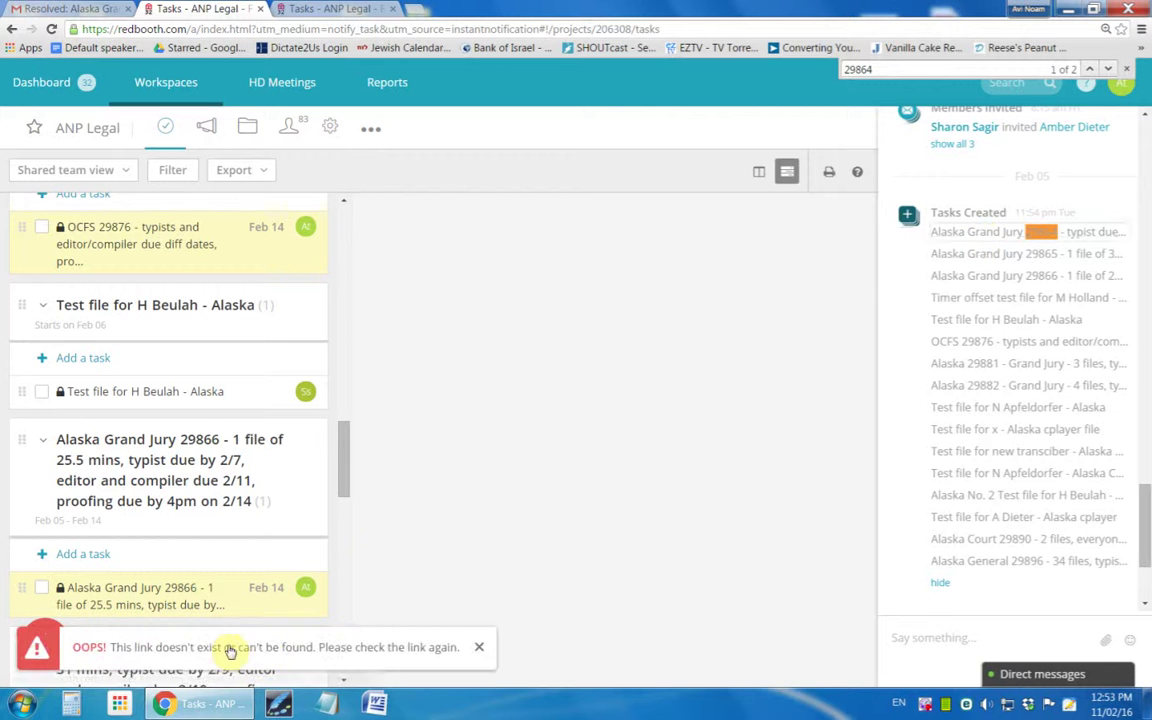
left_click(477, 647)
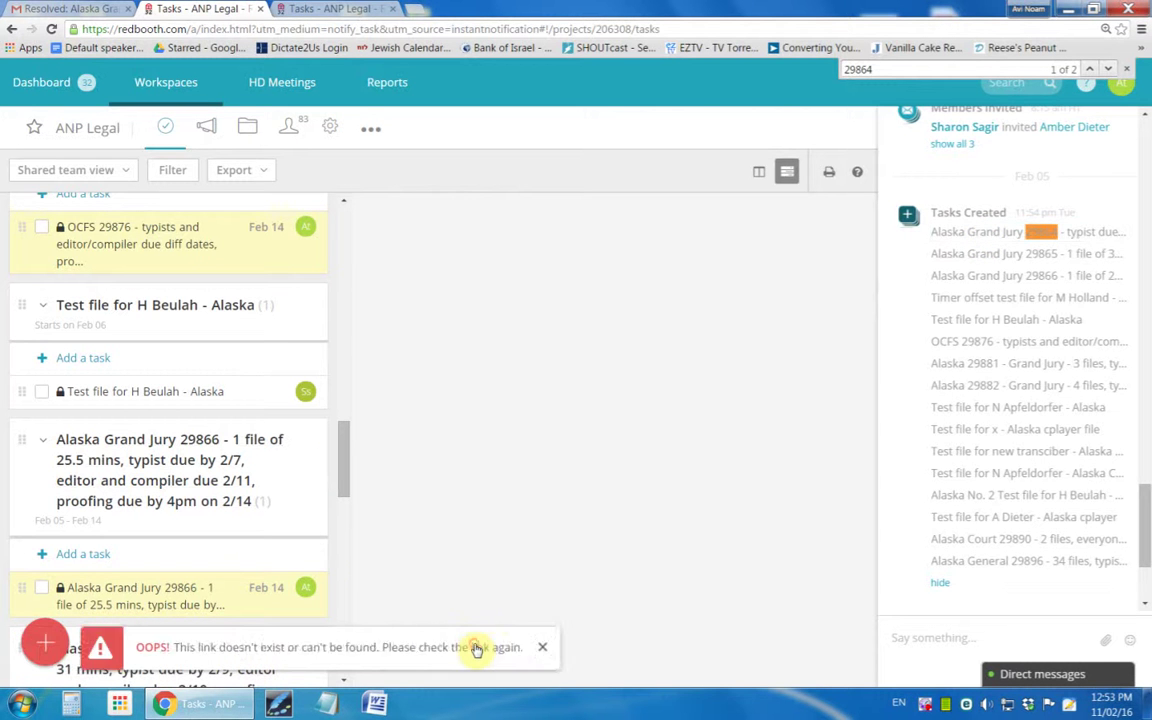
- Show the archived task lists at the end of the ANP Legal task lists
scroll(280, 476, "down", 10)
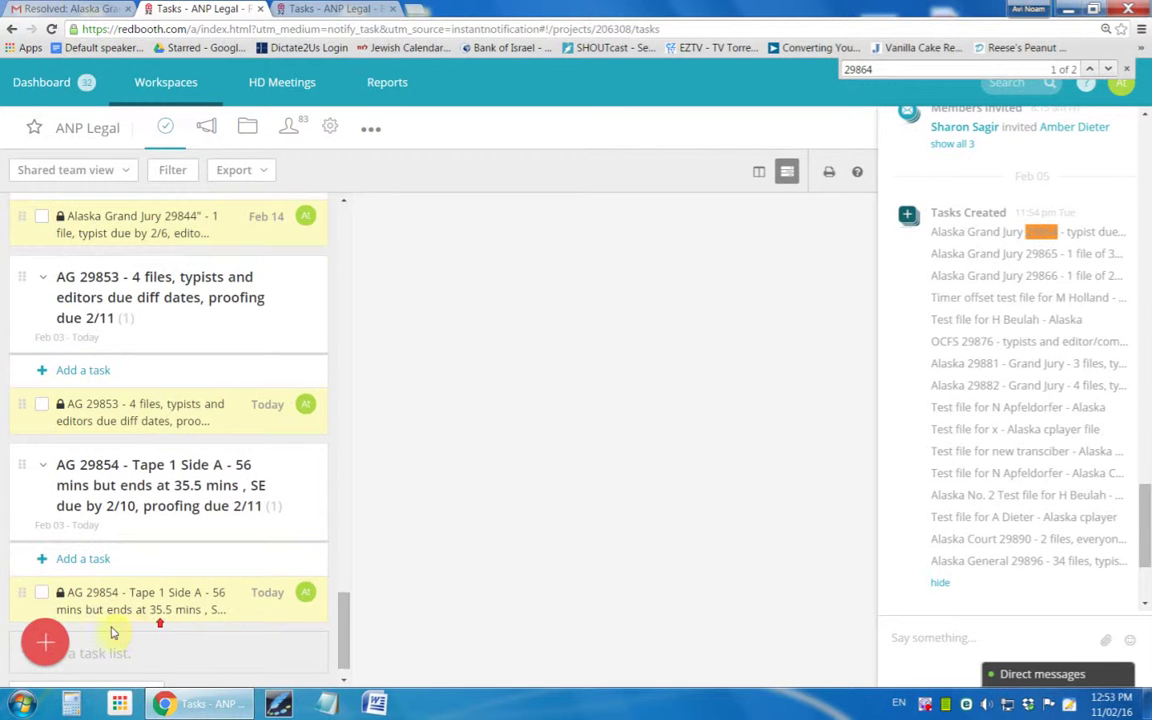
left_click(46, 645)
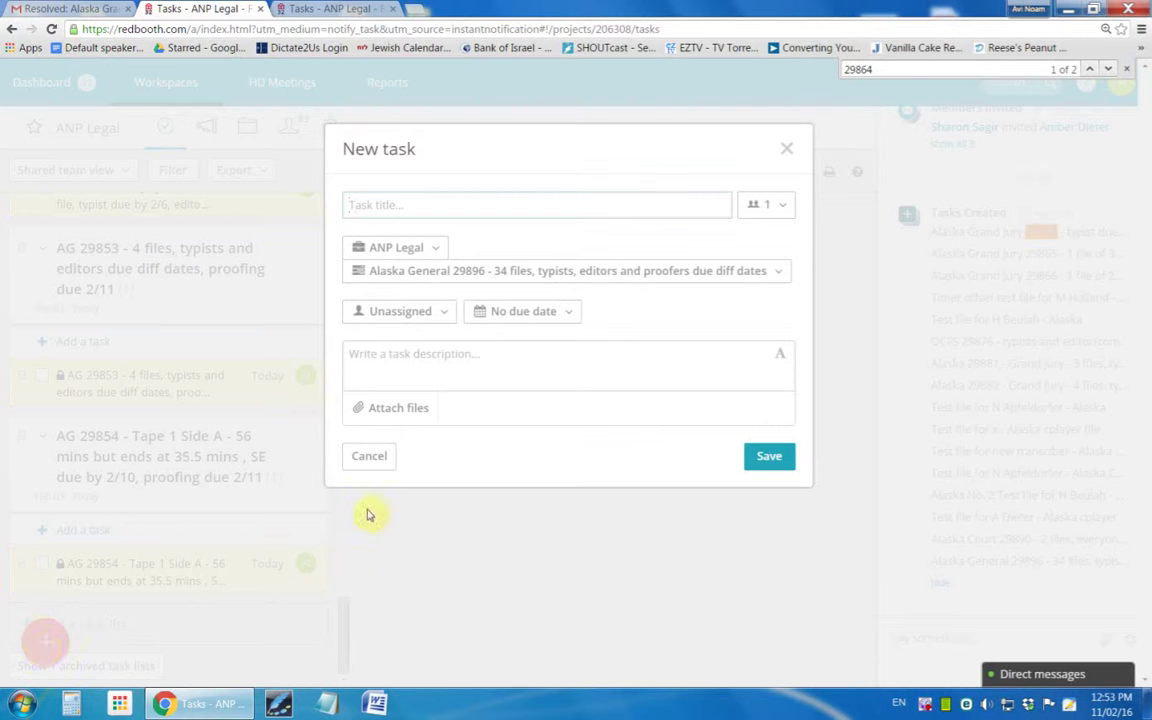
left_click(786, 148)
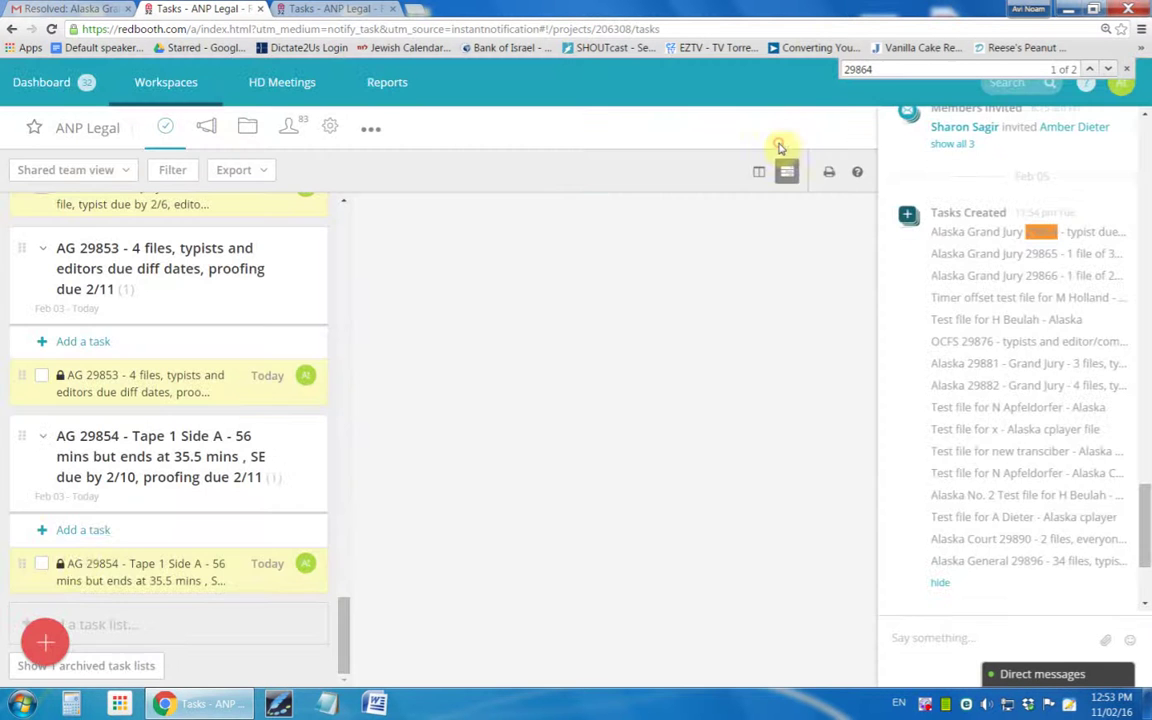
left_click(100, 667)
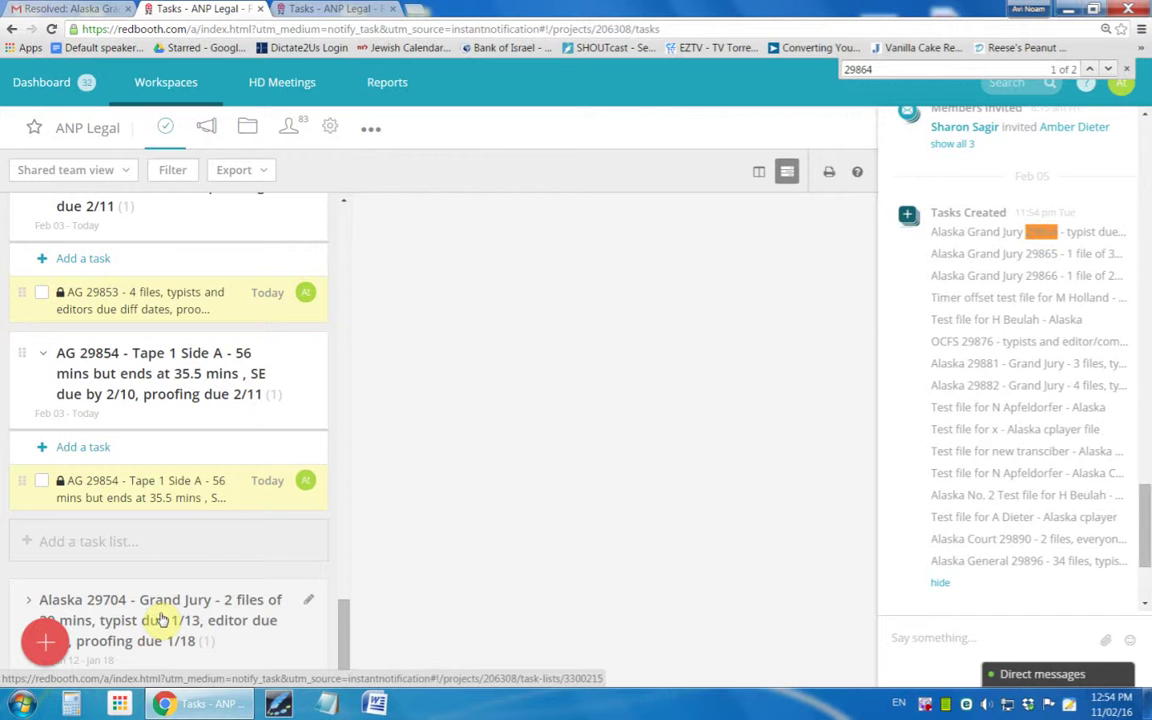
- Switch back to the resolved-task email in Gmail and examine the names and page range in the completion comment
left_click(70, 8)
scroll(520, 368, "up", 10)
left_click(218, 8)
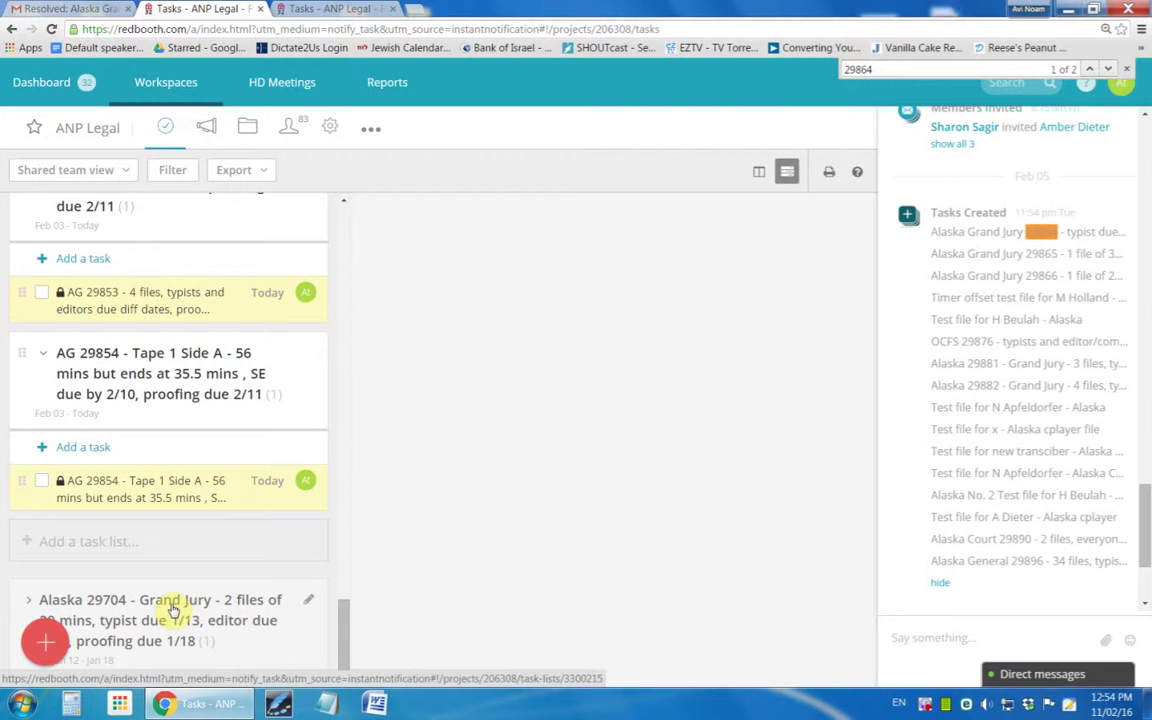
left_click(65, 8)
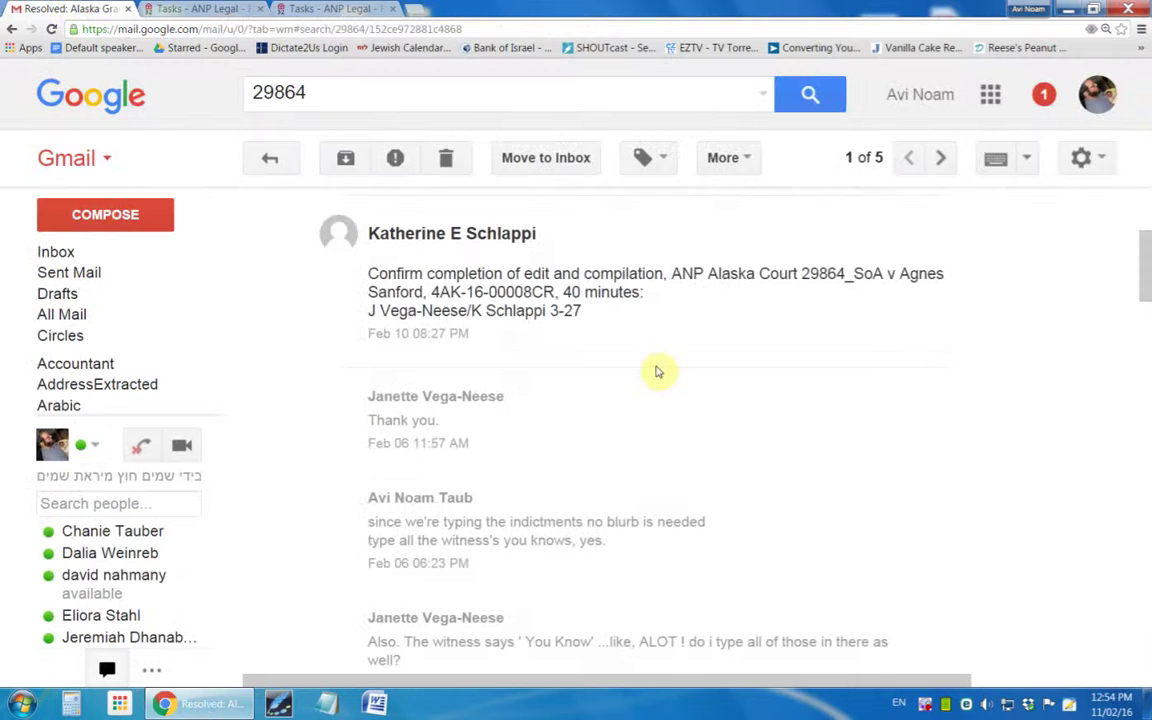
scroll(655, 373, "up", 1)
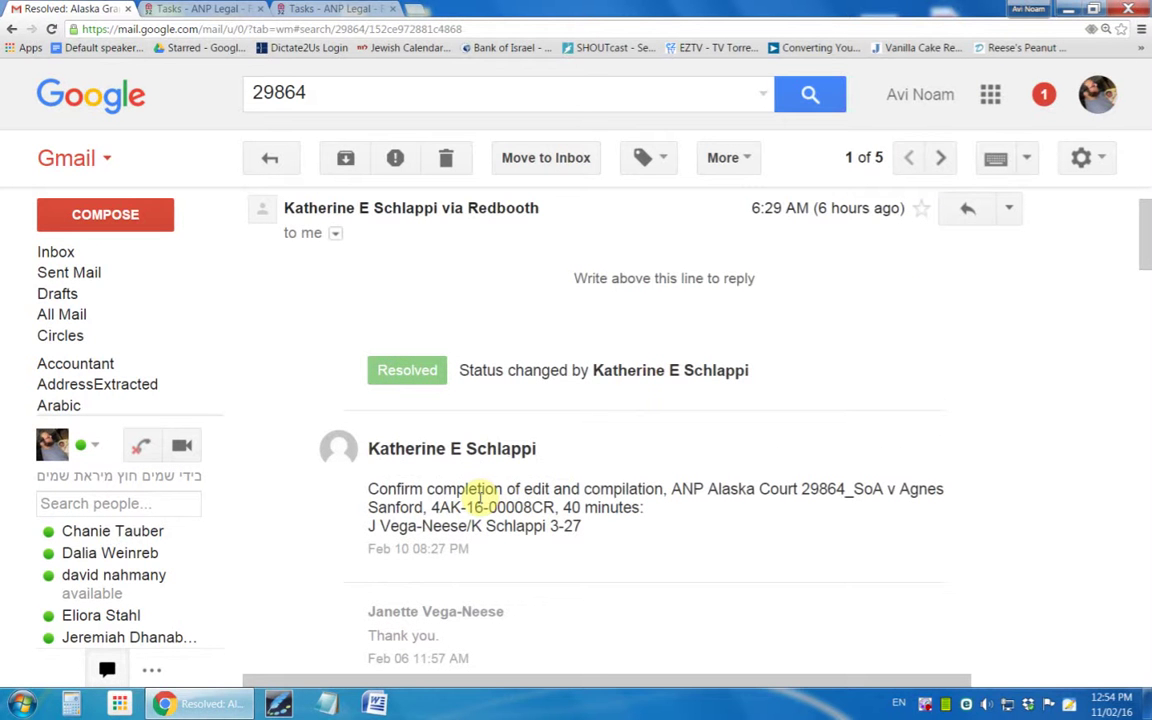
left_click_drag(389, 526, 583, 527)
left_click(505, 528)
left_click_drag(470, 527, 586, 536)
left_click(565, 530)
left_click(562, 533)
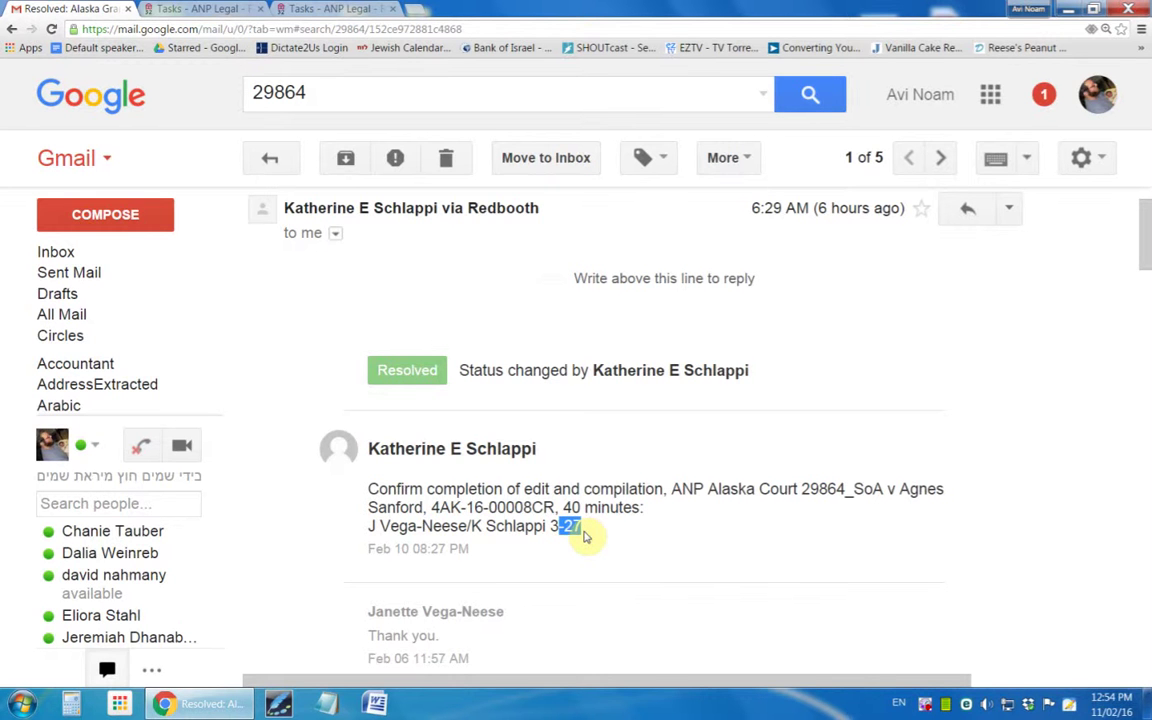
- Examine the resolved status, the completion comment's date and the other comments in the email
scroll(561, 503, "up", 1)
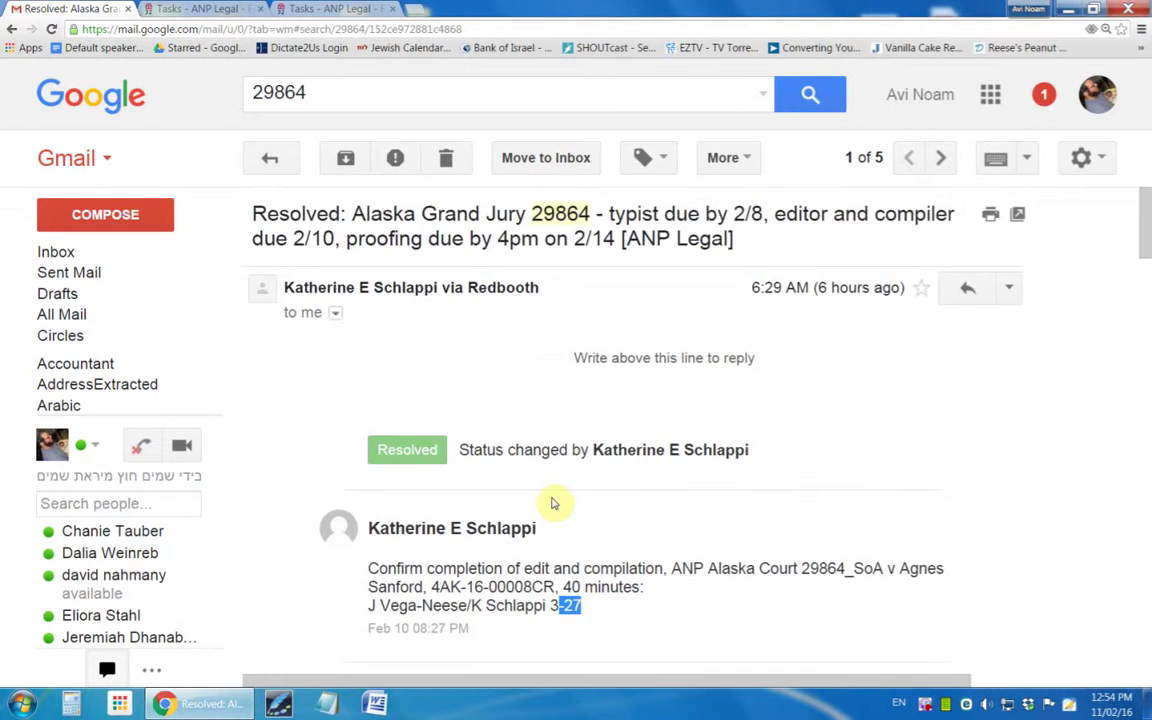
scroll(549, 491, "down", 1)
left_click_drag(372, 552, 452, 548)
left_click(505, 540)
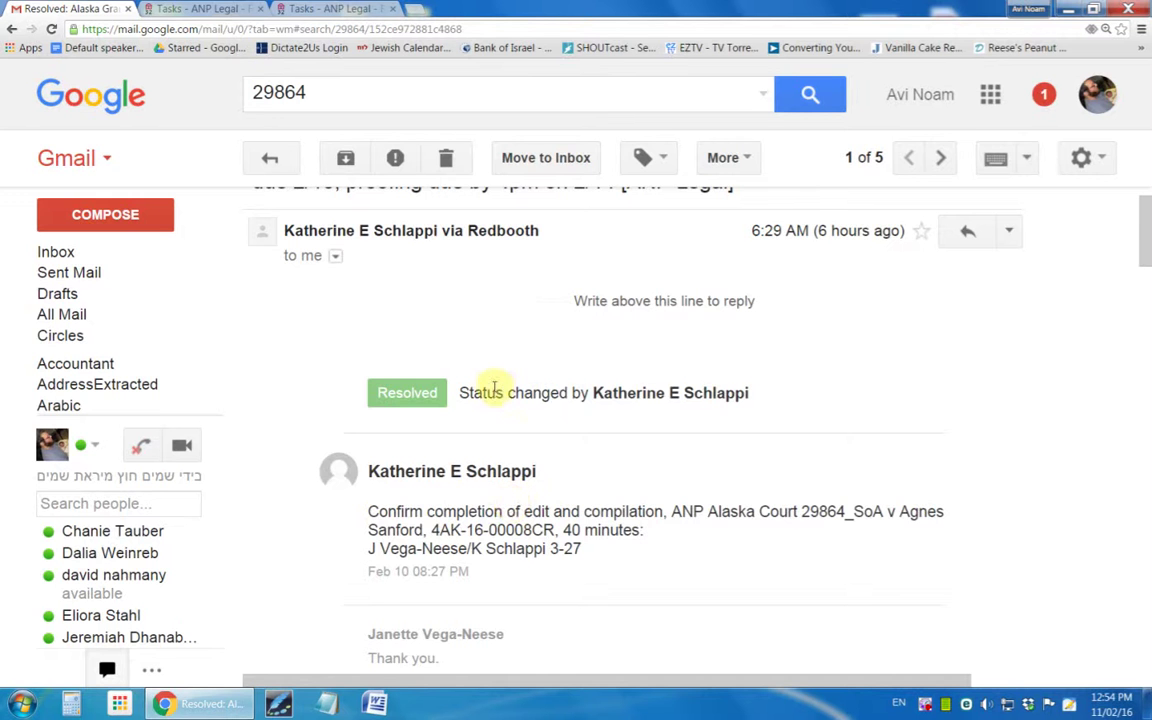
scroll(480, 365, "down", 2)
scroll(459, 344, "up", 1)
scroll(463, 350, "up", 2)
left_click(987, 289)
- Switch back to the ANP Legal workspace in Redbooth, return to its first task list, and close the page search
left_click(198, 8)
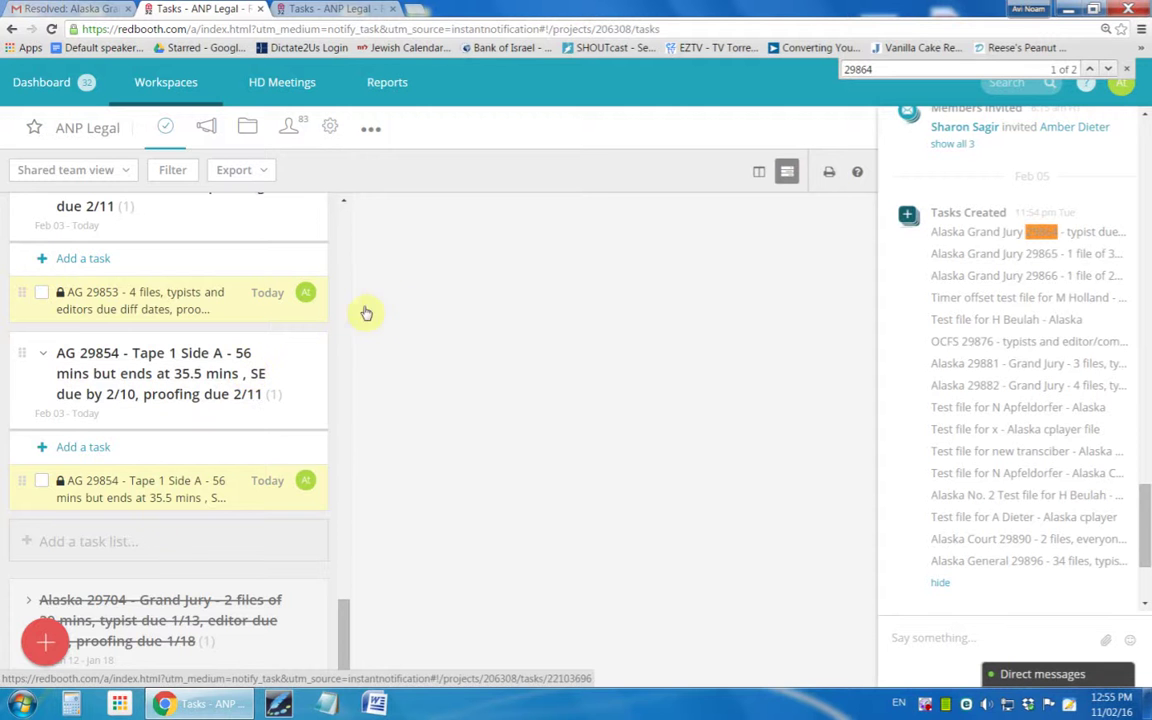
scroll(158, 470, "up", 5)
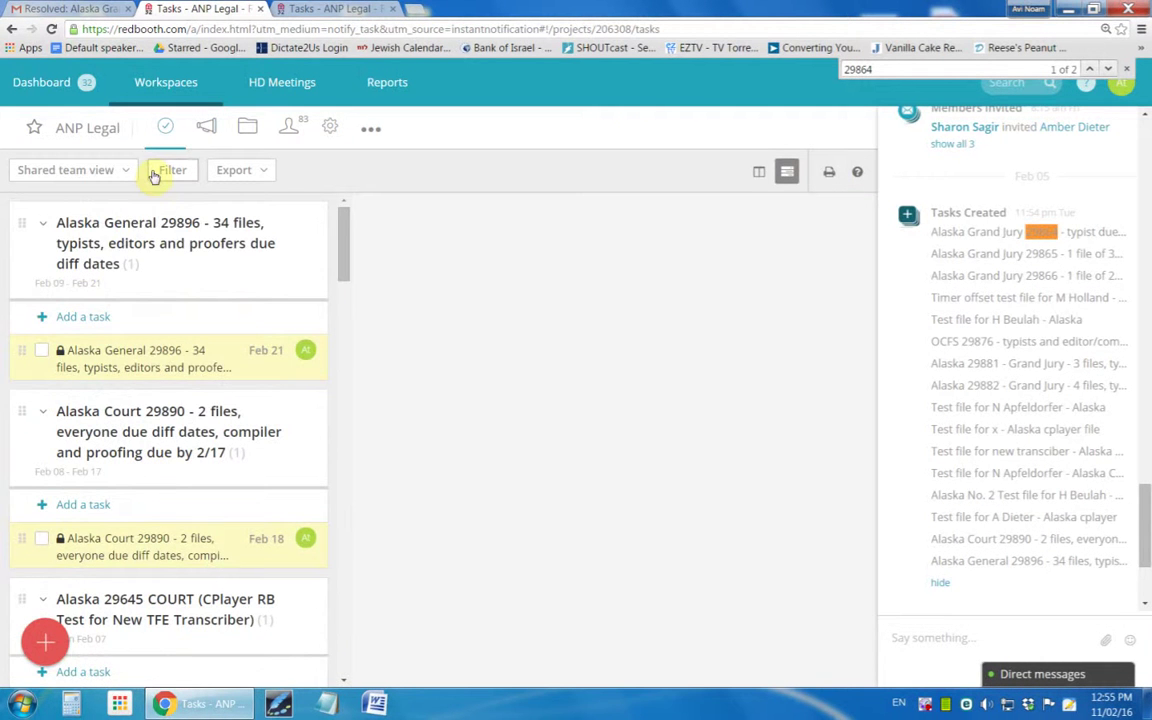
key("Escape")
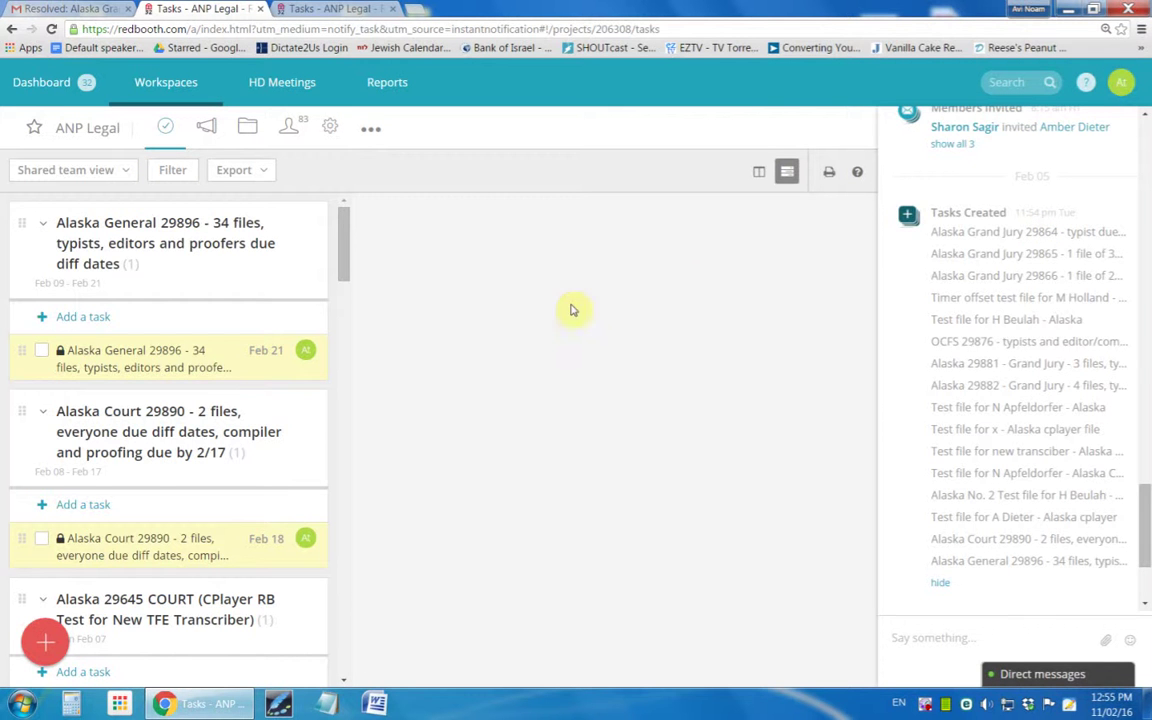